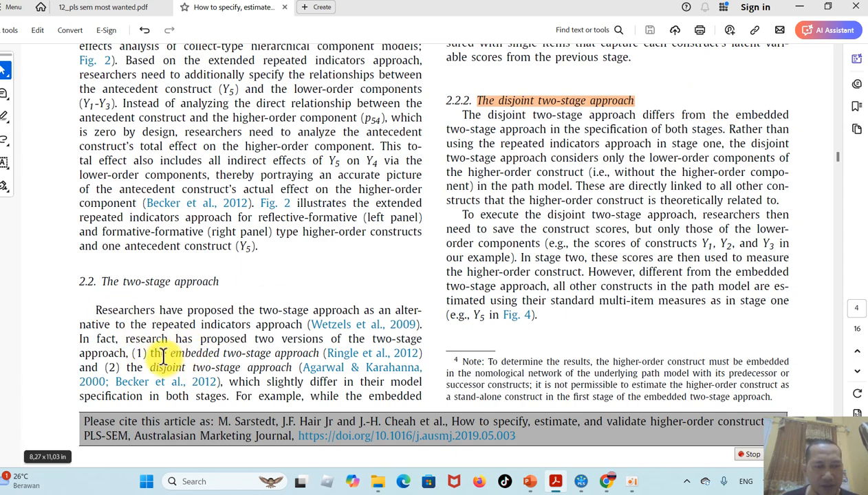
Highlight the phrase naming the embedded and disjoint two-stage approaches, plus the heading "2.2. The two-stage approach", in the article.
{"action": "left_click_drag", "start_coordinate": [147, 354], "coordinate": [301, 367]}
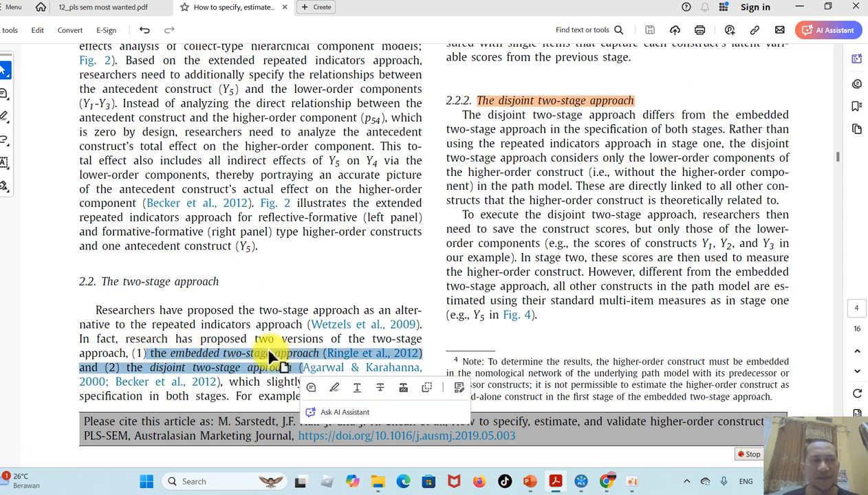
{"action": "left_click", "coordinate": [6, 118]}
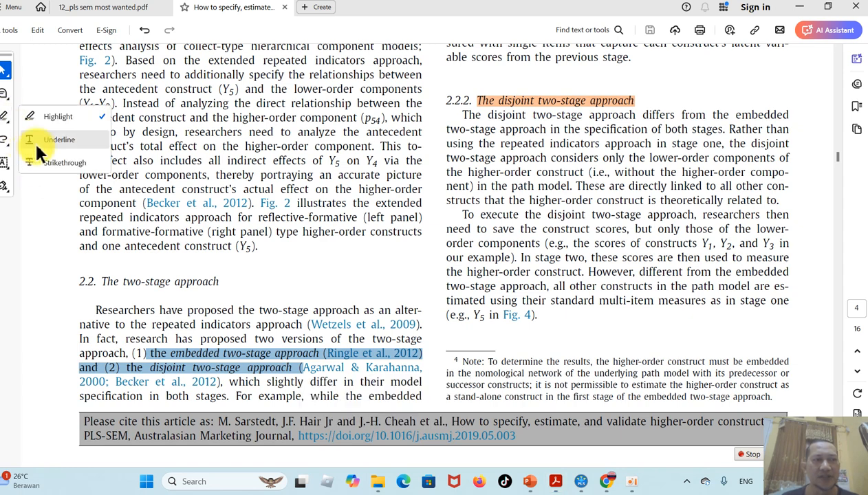
{"action": "left_click", "coordinate": [44, 113]}
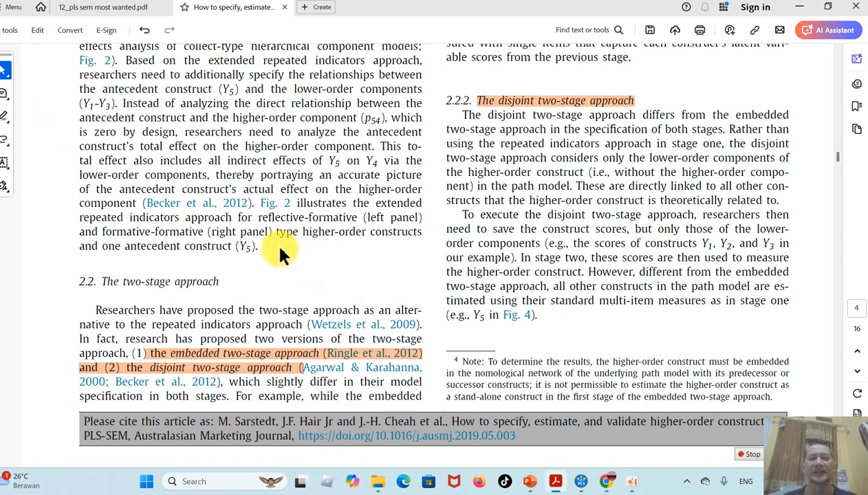
{"action": "left_click_drag", "start_coordinate": [78, 282], "coordinate": [220, 285]}
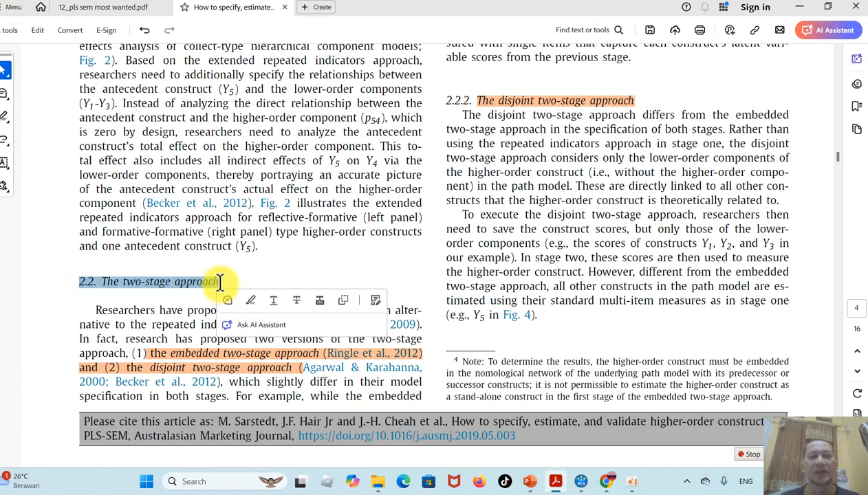
{"action": "left_click", "coordinate": [253, 303]}
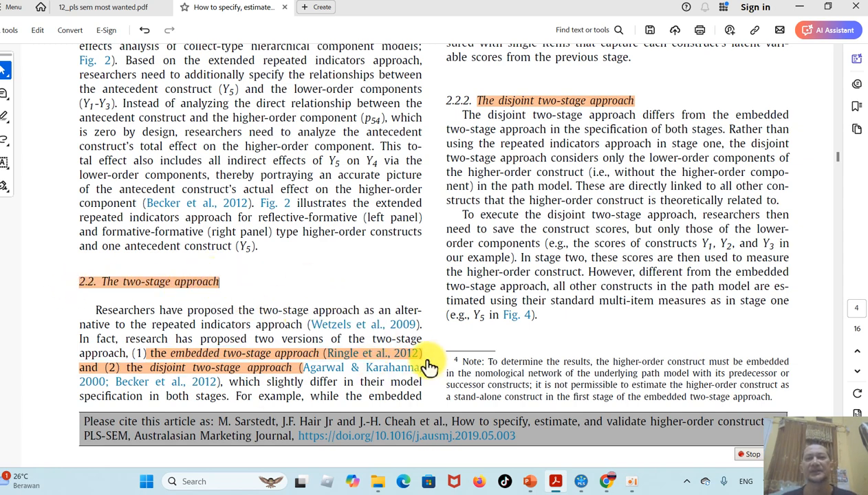
Check the PowerPoint slide of four estimation methods, and return to the article in Acrobat to read the Table 7 checklist on higher-order constructs.
{"action": "left_click", "coordinate": [531, 483]}
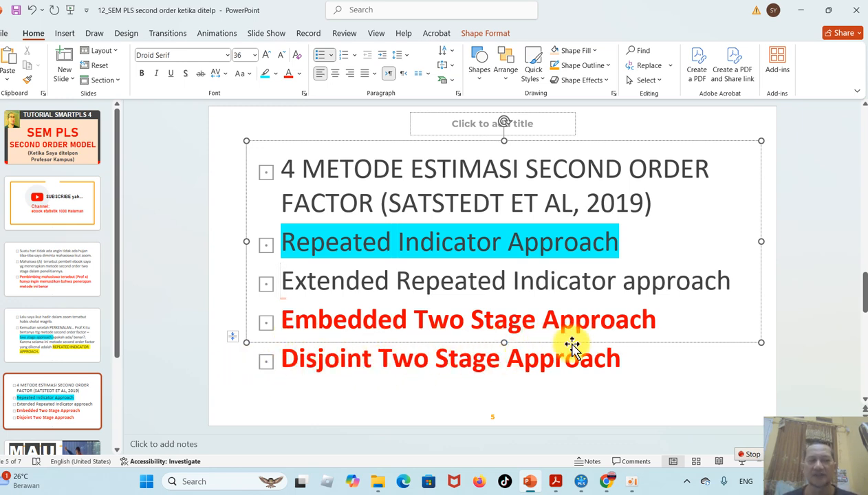
{"action": "mouse_move", "coordinate": [554, 483]}
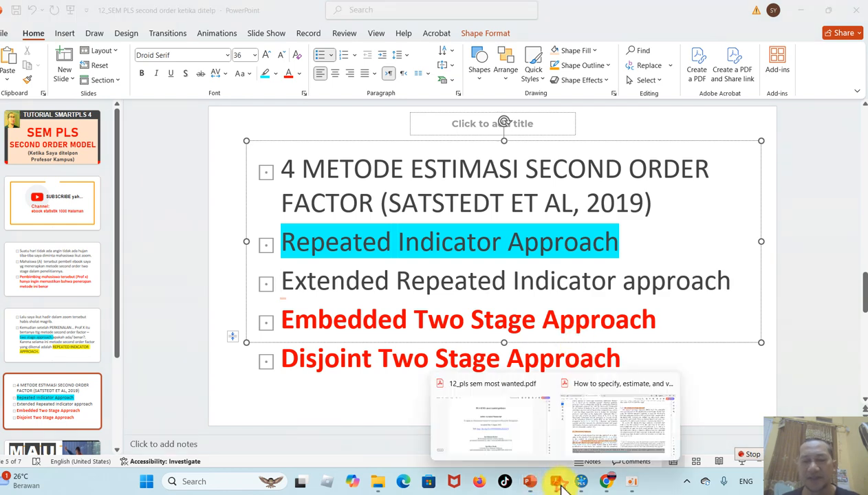
{"action": "left_click", "coordinate": [599, 431]}
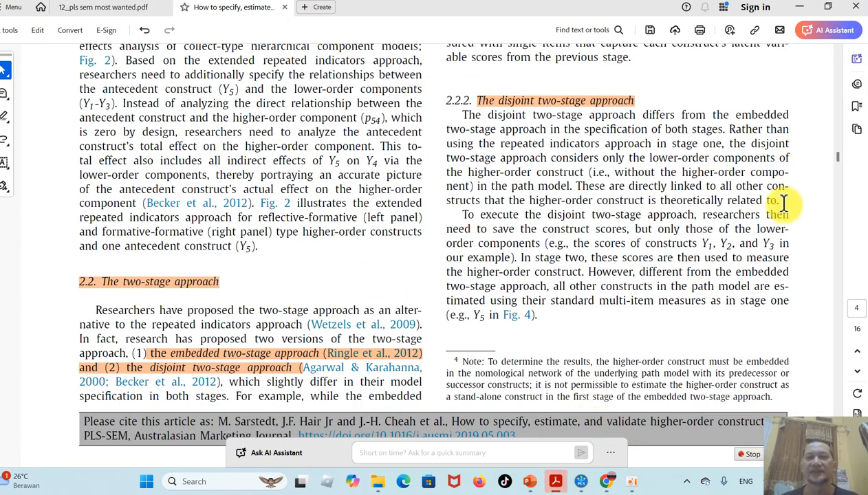
{"action": "left_click_drag", "start_coordinate": [839, 159], "coordinate": [831, 380]}
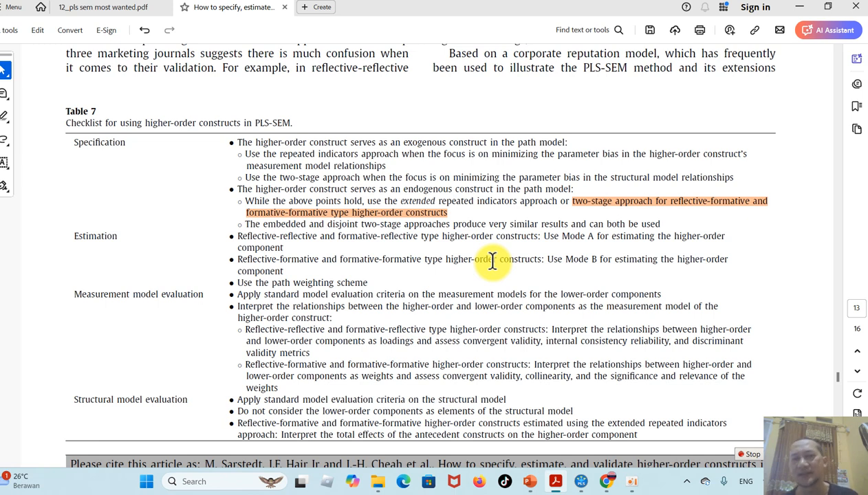
{"action": "left_click", "coordinate": [706, 204]}
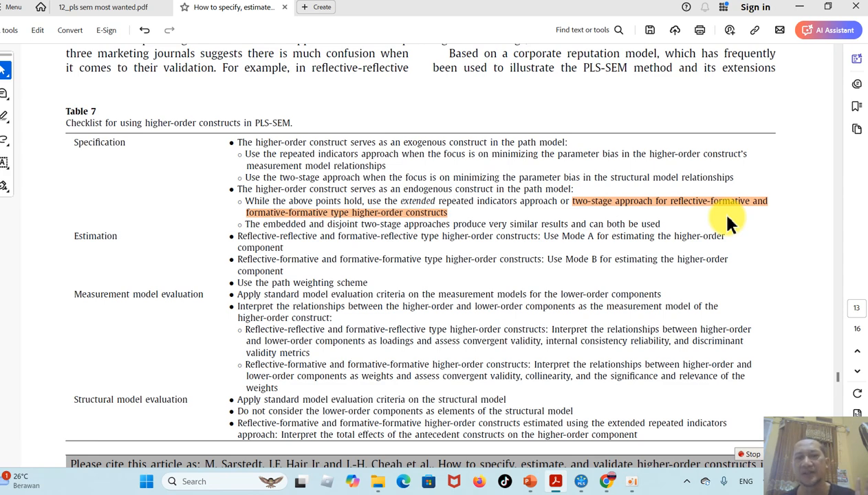
Switch to SmartPLS and delete the paths from Dukungan Sosial to Pimpinan, Guru/Rekan and Keluarga.
{"action": "left_click", "coordinate": [581, 481]}
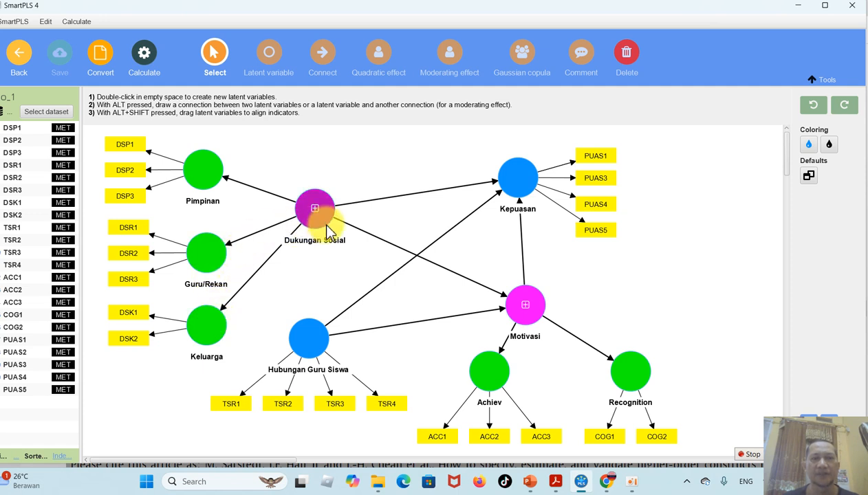
{"action": "left_click", "coordinate": [626, 53]}
{"action": "left_click", "coordinate": [275, 200]}
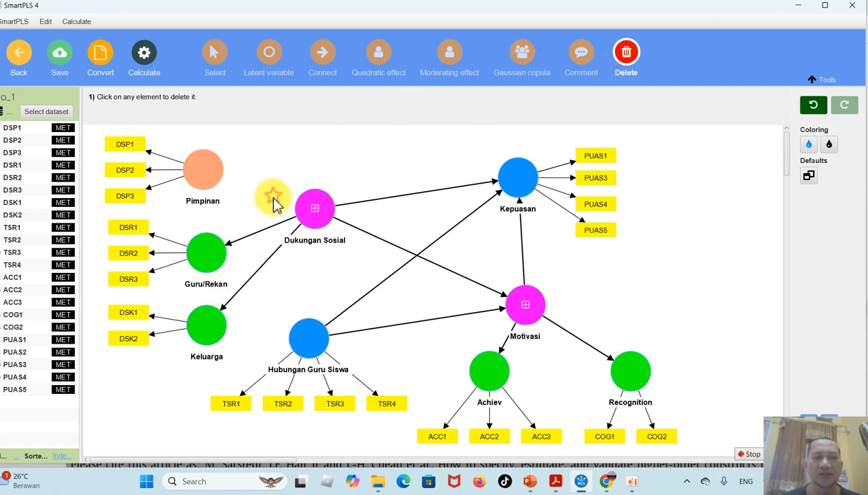
{"action": "left_click", "coordinate": [266, 228]}
{"action": "left_click", "coordinate": [266, 261]}
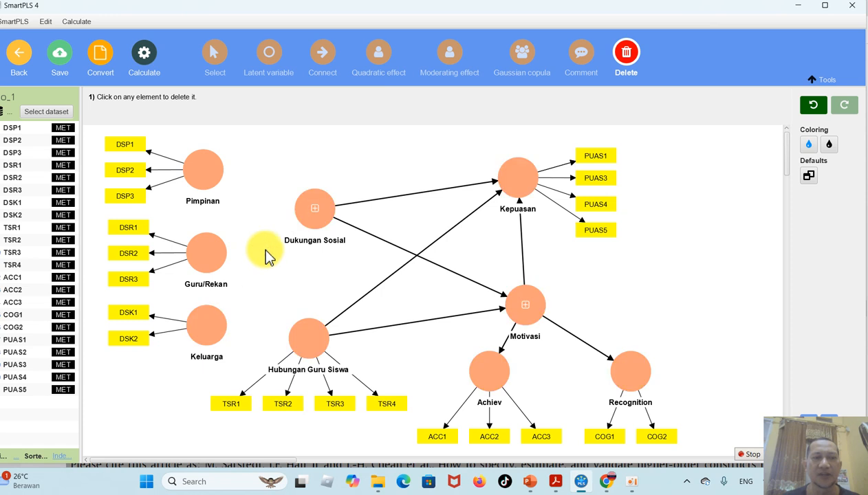
Connect Pimpinan, Guru/Rekan and Keluarga to Dukungan Sosial with paths pointing toward Dukungan Sosial.
{"action": "left_click", "coordinate": [321, 55]}
{"action": "left_click_drag", "start_coordinate": [222, 171], "coordinate": [313, 210]}
{"action": "left_click_drag", "start_coordinate": [215, 258], "coordinate": [318, 221]}
{"action": "left_click_drag", "start_coordinate": [216, 330], "coordinate": [311, 205]}
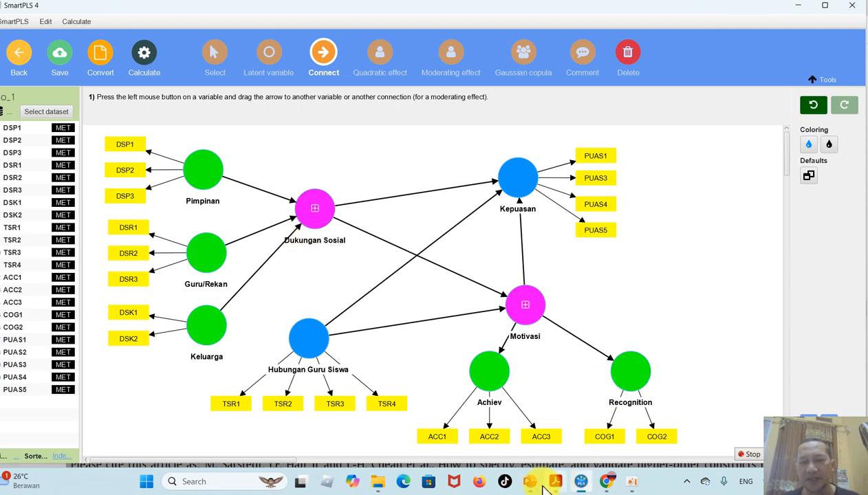
Compare the PowerPoint slide of four second-order estimation methods with the SmartPLS path model, ending on the slide.
{"action": "left_click", "coordinate": [528, 481]}
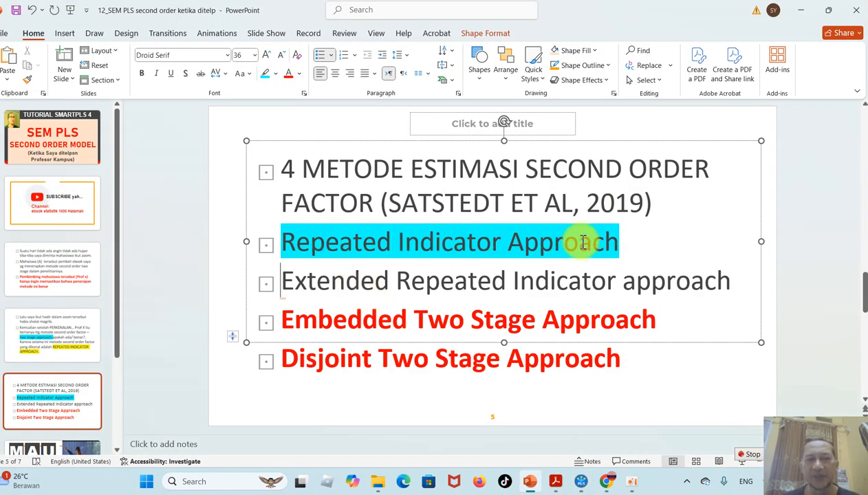
{"action": "left_click", "coordinate": [581, 481]}
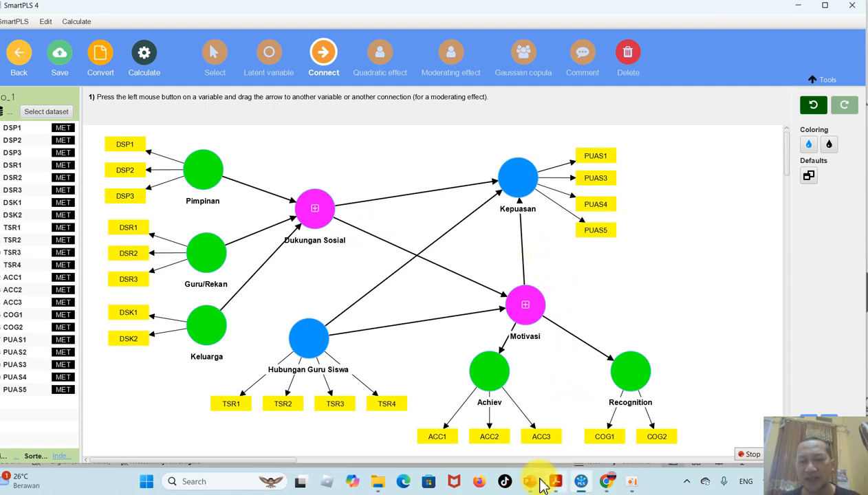
{"action": "left_click", "coordinate": [533, 482]}
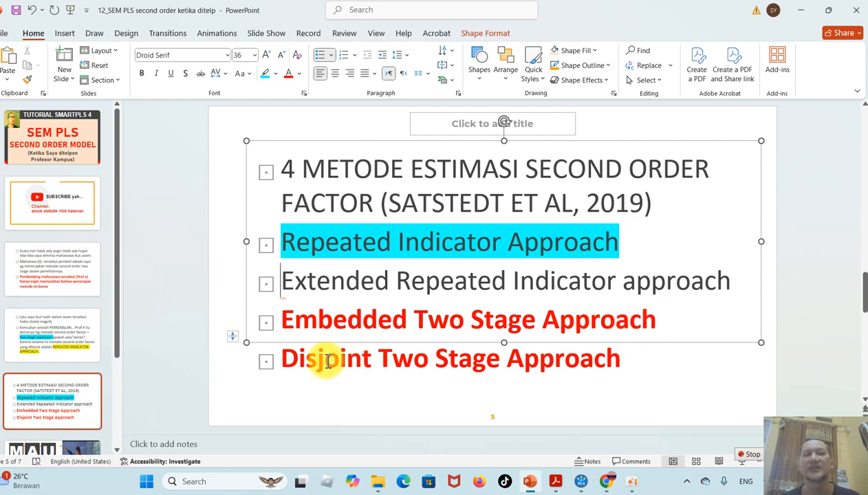
{"action": "left_click", "coordinate": [537, 485]}
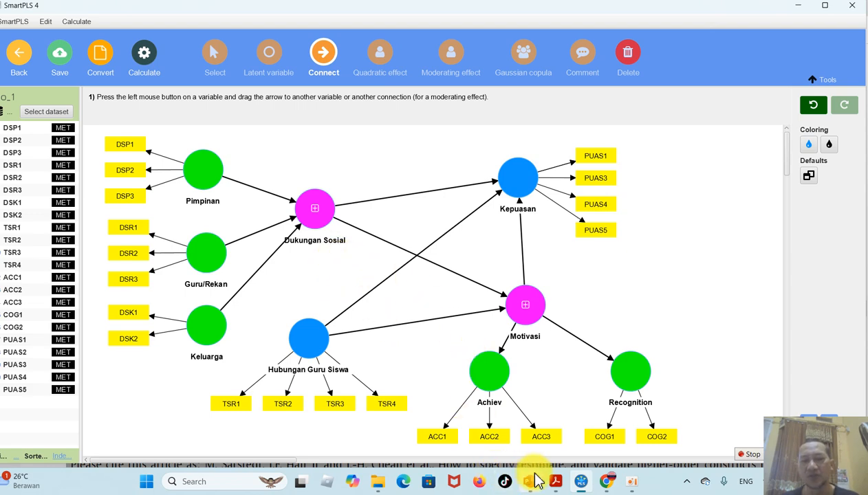
{"action": "left_click", "coordinate": [537, 482]}
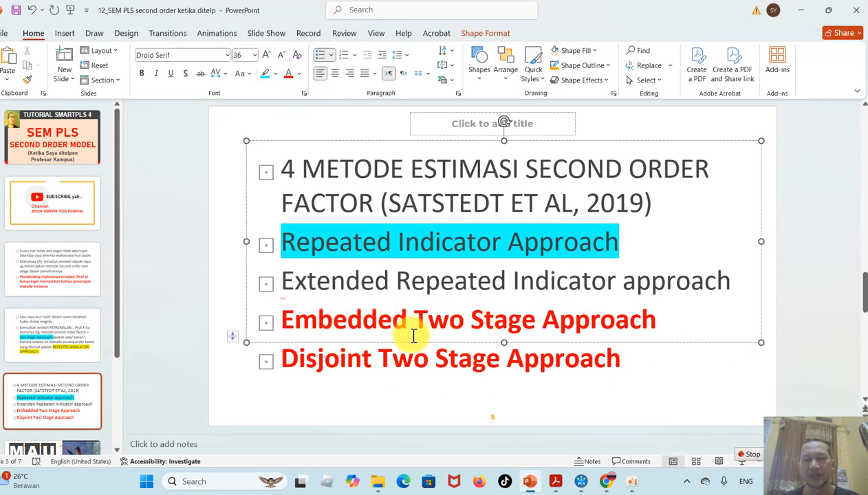
{"action": "left_click", "coordinate": [180, 290]}
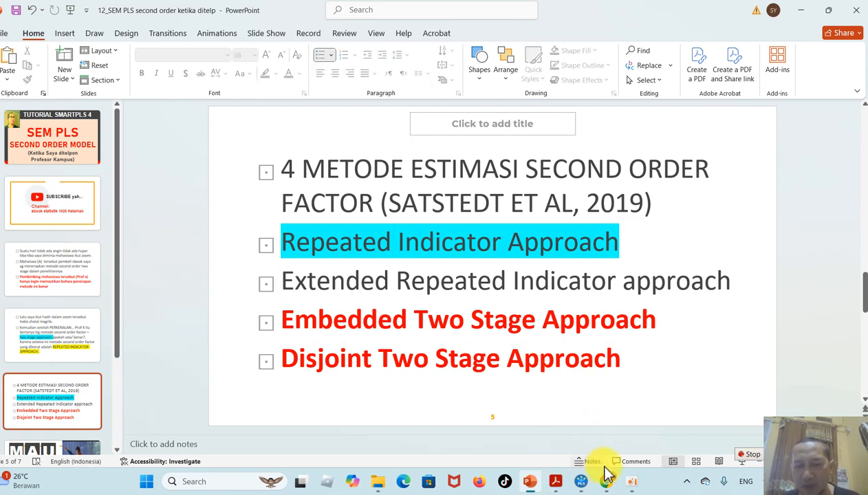
View 12_pls sem most wanted.pdf in Acrobat, and switch to Chrome to view the start of the Studocu copy of the article.
{"action": "left_click", "coordinate": [558, 483]}
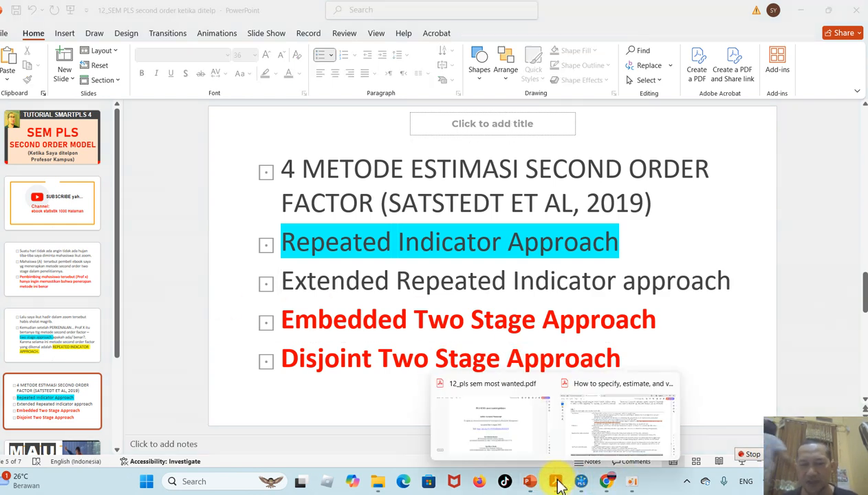
{"action": "left_click", "coordinate": [546, 451]}
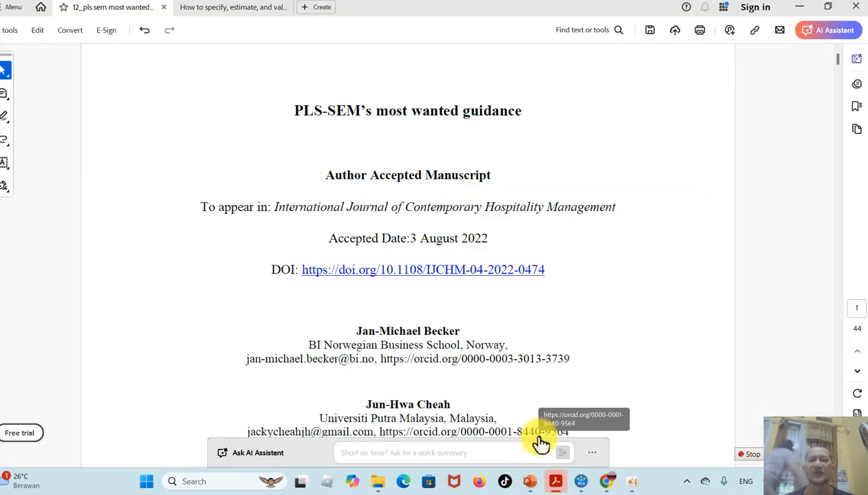
{"action": "left_click", "coordinate": [605, 482]}
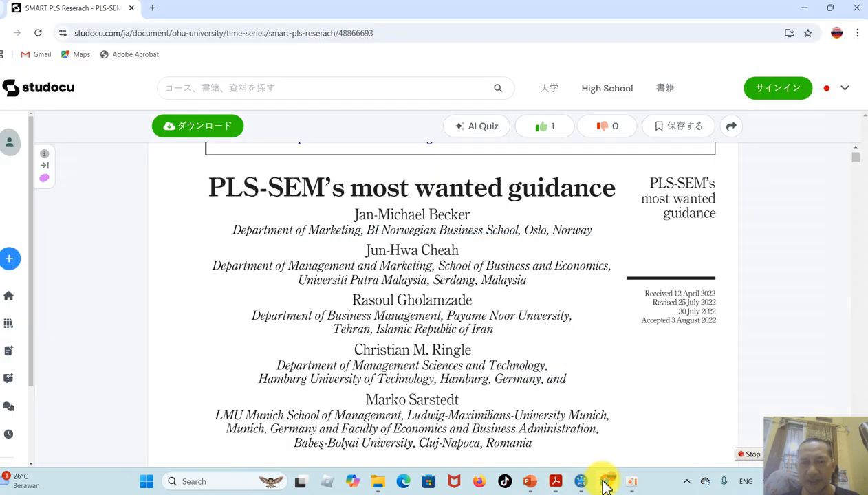
{"action": "left_click", "coordinate": [857, 151]}
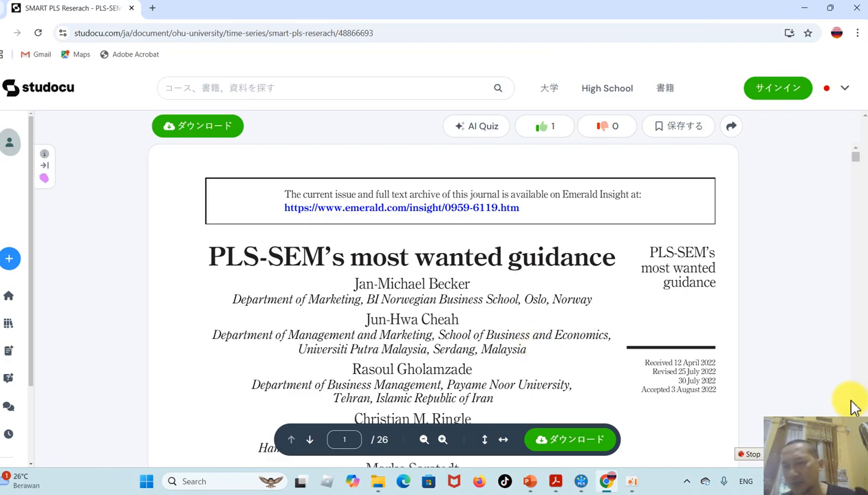
Find and read the passage on how to estimate higher-order models in the Studocu article, and return to the PowerPoint slide.
{"action": "scroll", "coordinate": [858, 405], "scroll_direction": "down", "scroll_amount": 20}
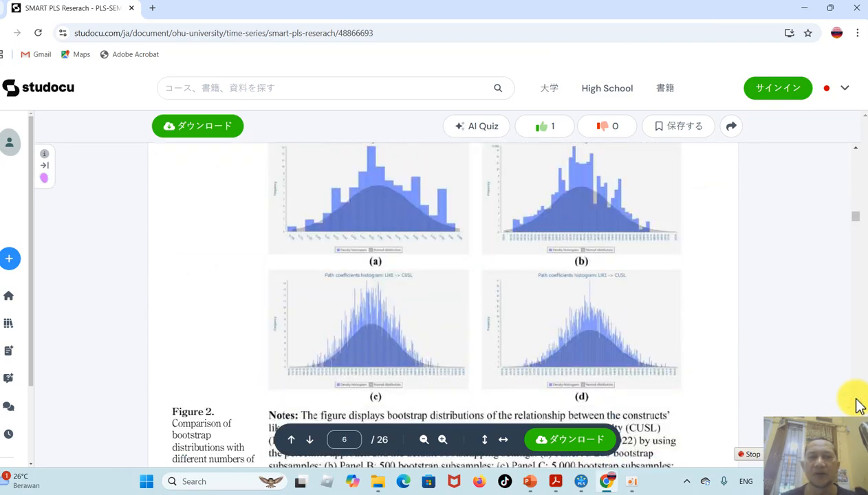
{"action": "scroll", "coordinate": [858, 404], "scroll_direction": "down", "scroll_amount": 20}
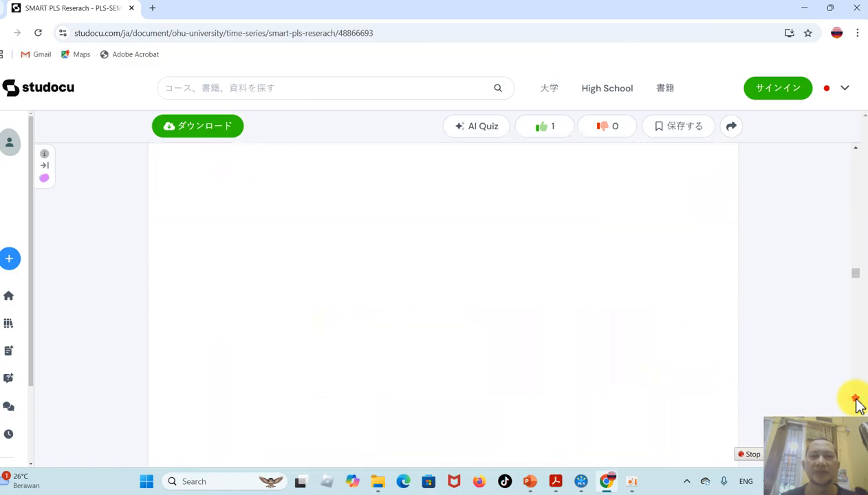
{"action": "scroll", "coordinate": [857, 404], "scroll_direction": "down", "scroll_amount": 20}
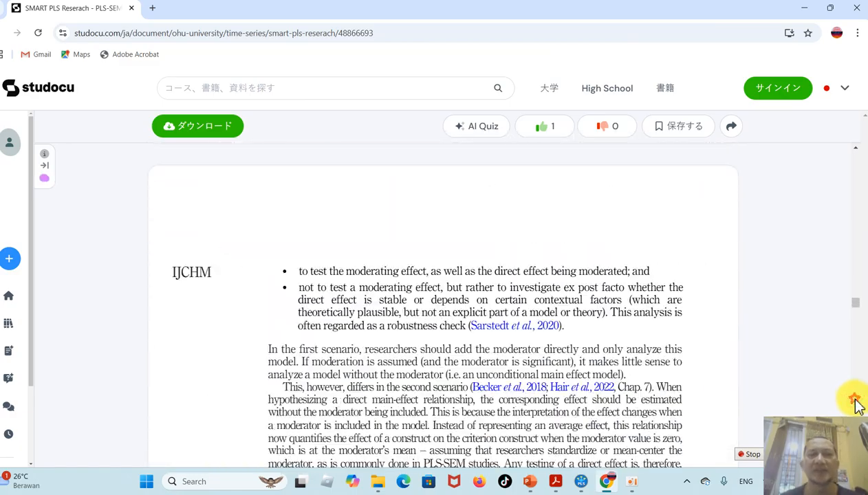
{"action": "scroll", "coordinate": [856, 171], "scroll_direction": "up", "scroll_amount": 4}
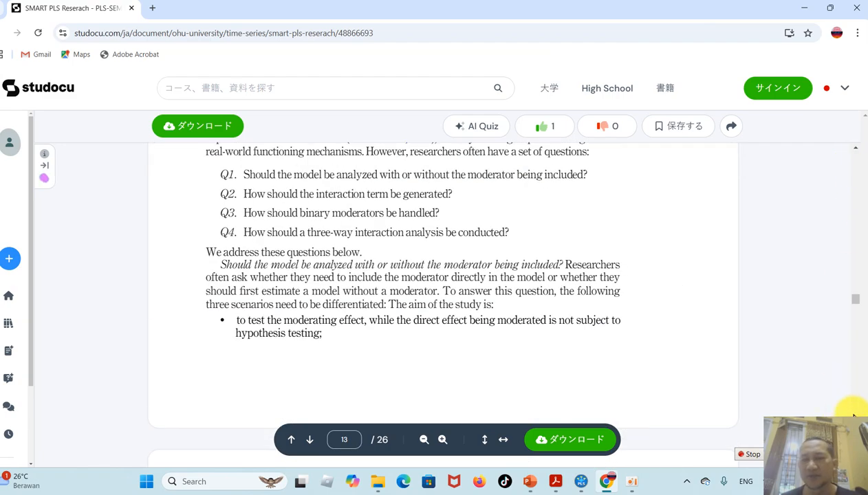
{"action": "scroll", "coordinate": [853, 415], "scroll_direction": "down", "scroll_amount": 20}
{"action": "scroll", "coordinate": [853, 414], "scroll_direction": "down", "scroll_amount": 20}
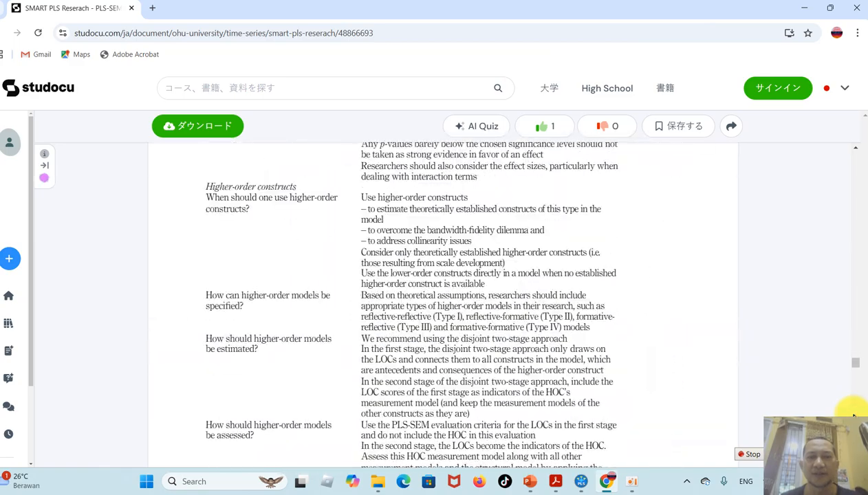
{"action": "scroll", "coordinate": [858, 165], "scroll_direction": "up", "scroll_amount": 15}
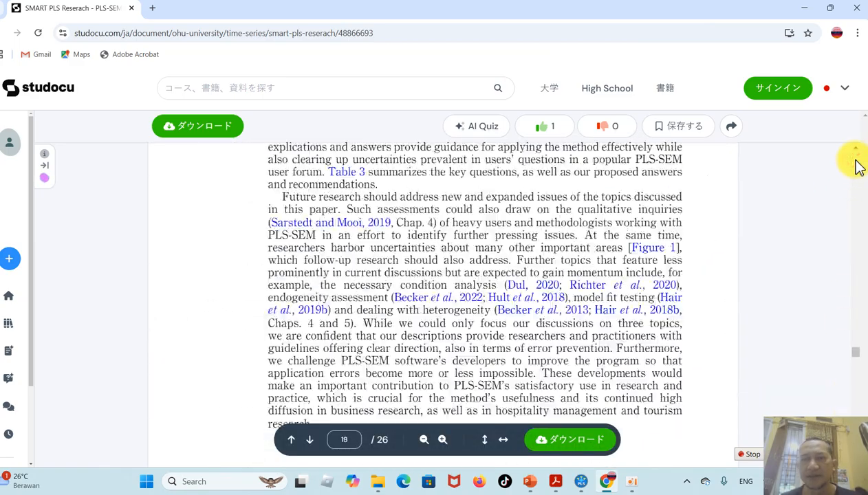
{"action": "scroll", "coordinate": [858, 165], "scroll_direction": "up", "scroll_amount": 15}
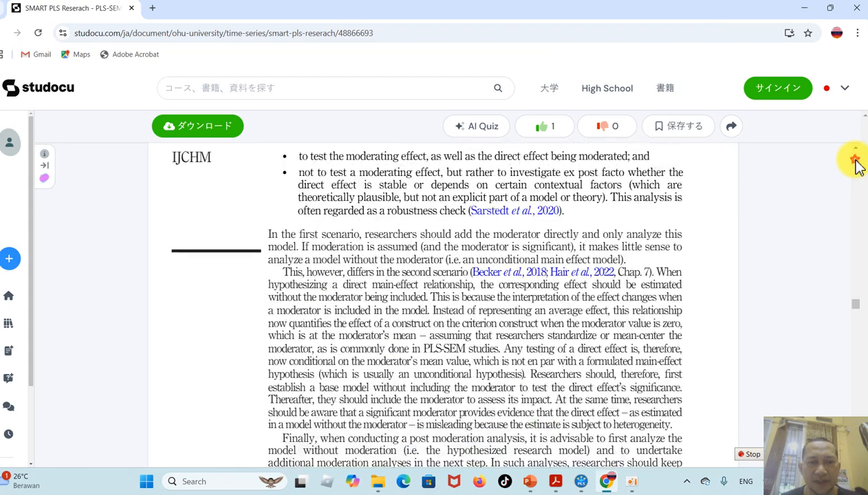
{"action": "scroll", "coordinate": [858, 165], "scroll_direction": "up", "scroll_amount": 15}
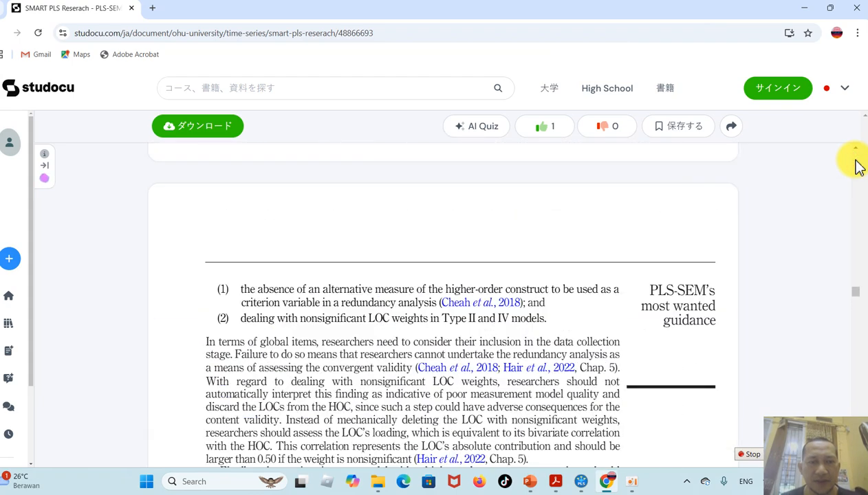
{"action": "scroll", "coordinate": [858, 165], "scroll_direction": "up", "scroll_amount": 15}
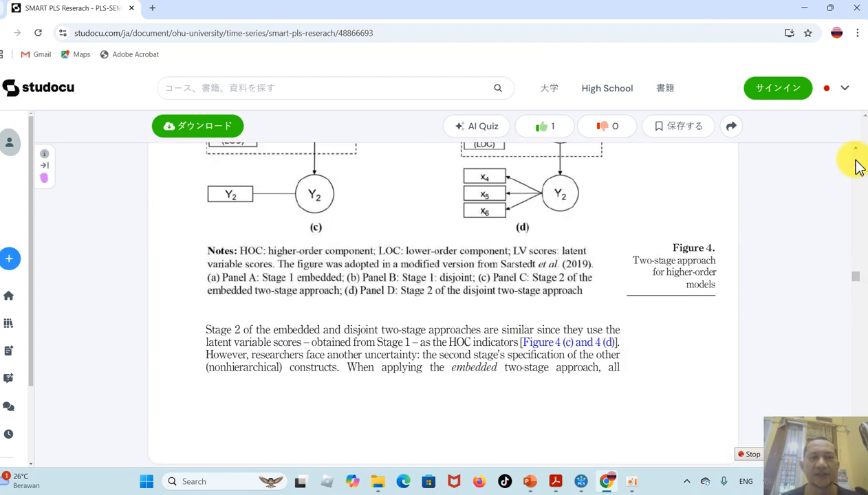
{"action": "scroll", "coordinate": [856, 165], "scroll_direction": "up", "scroll_amount": 1}
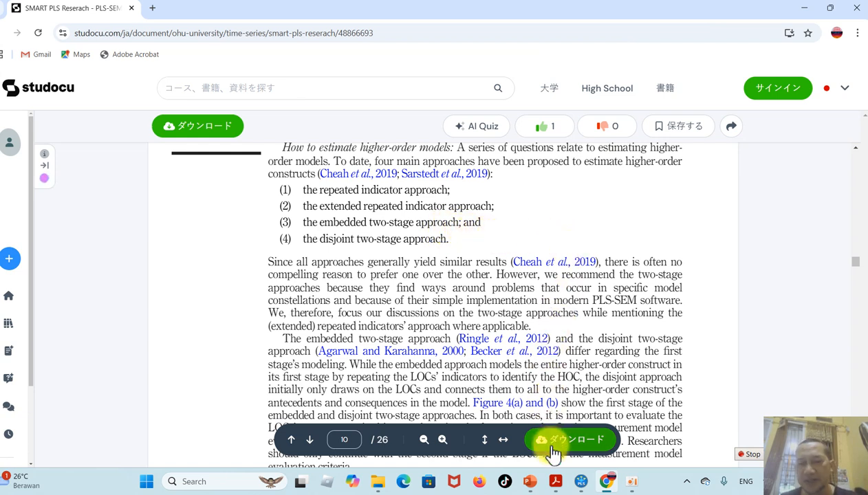
{"action": "left_click", "coordinate": [530, 482]}
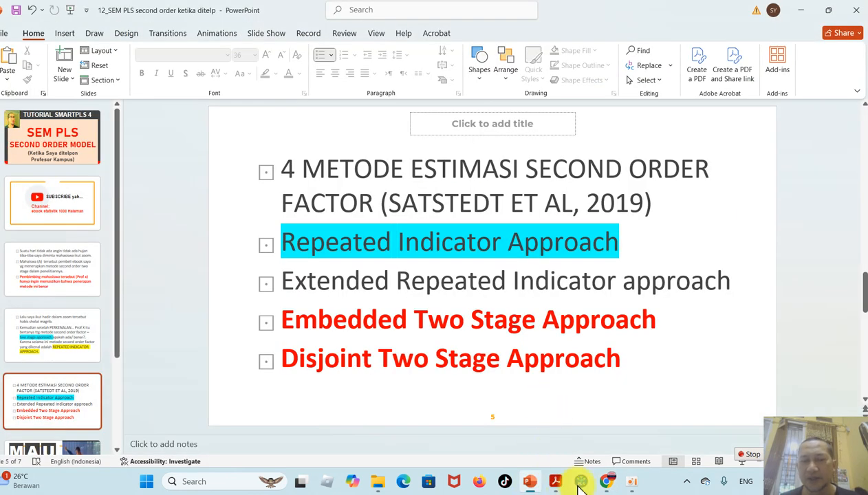
Switch to SmartPLS, run the PLS-SEM algorithm on the so_1 model with the Path weighting scheme, and open the latent variable scores.
{"action": "mouse_move", "coordinate": [579, 480]}
{"action": "left_click", "coordinate": [577, 457]}
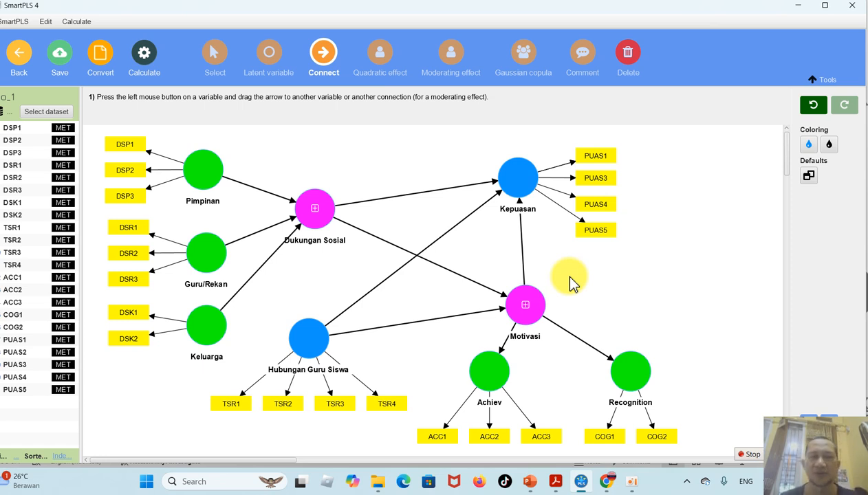
{"action": "left_click", "coordinate": [143, 55]}
{"action": "left_click", "coordinate": [201, 73]}
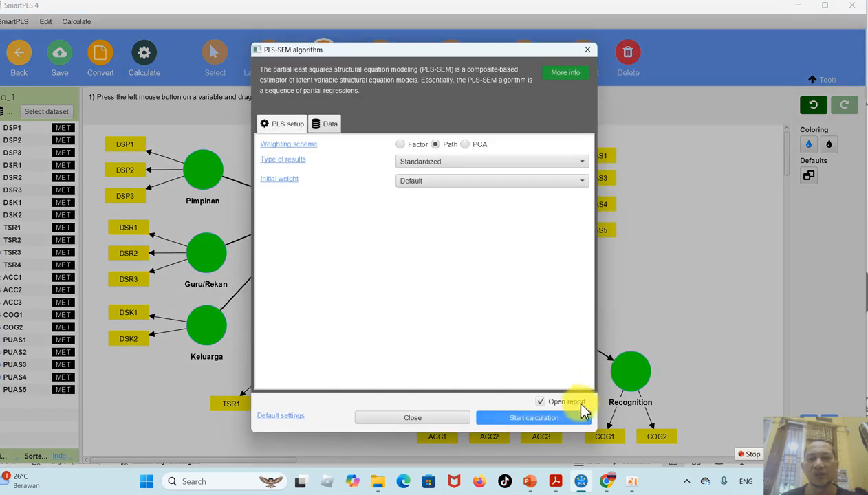
{"action": "left_click", "coordinate": [558, 419]}
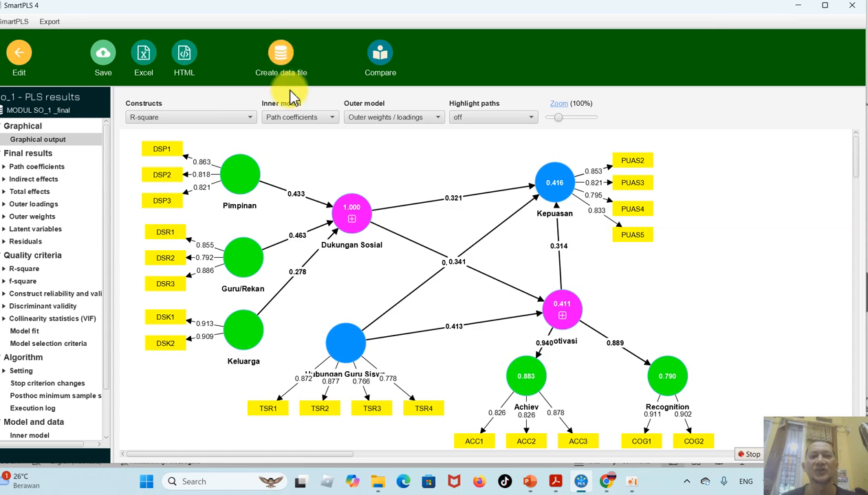
{"action": "left_click", "coordinate": [47, 229]}
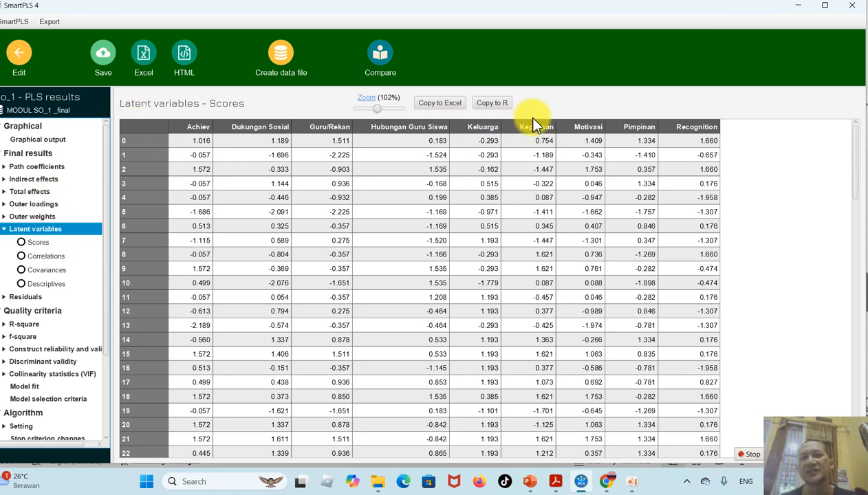
Close the so_1 report and model, saving the changes, and open the stage 2 model in the Second Order Modul project.
{"action": "left_click", "coordinate": [25, 59]}
{"action": "left_click", "coordinate": [26, 64]}
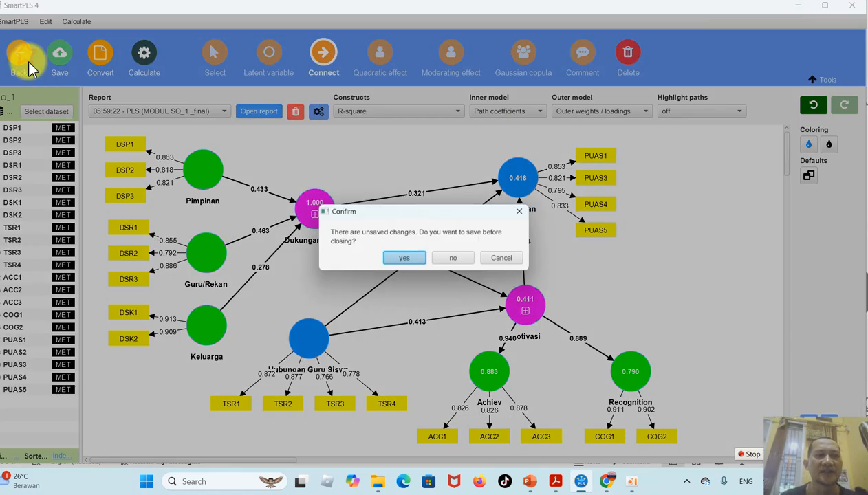
{"action": "left_click", "coordinate": [390, 257]}
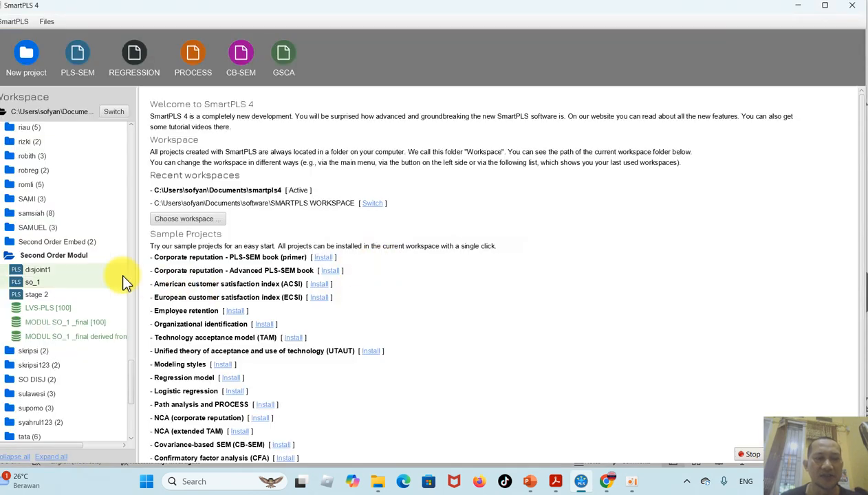
{"action": "double_click", "coordinate": [35, 295]}
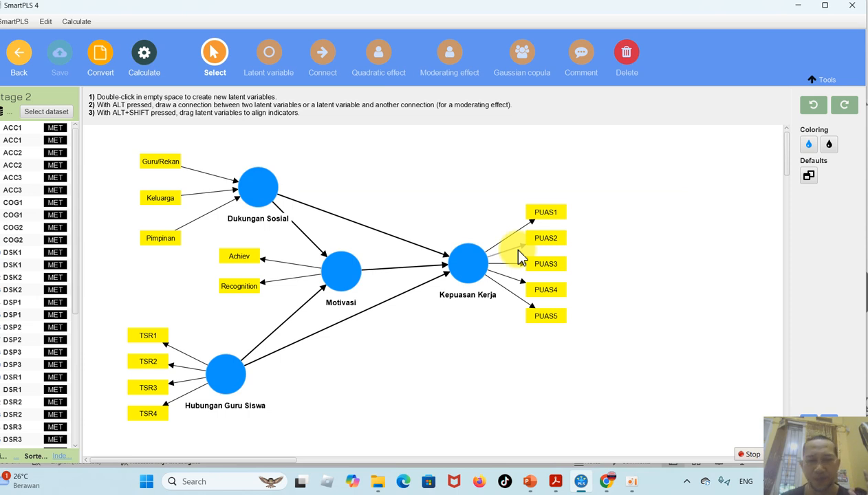
Move the Kepuasan Kerja construct slightly down so that it is level with Motivasi.
{"action": "left_click_drag", "start_coordinate": [480, 266], "coordinate": [483, 280]}
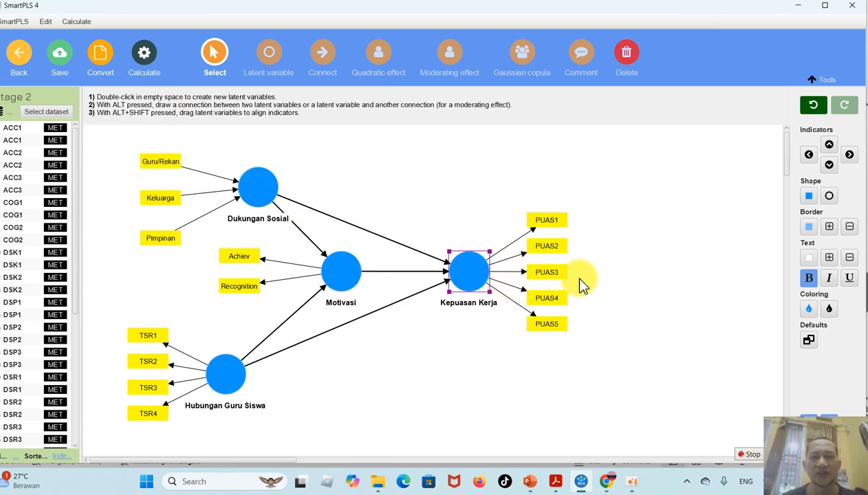
{"action": "left_click", "coordinate": [488, 362]}
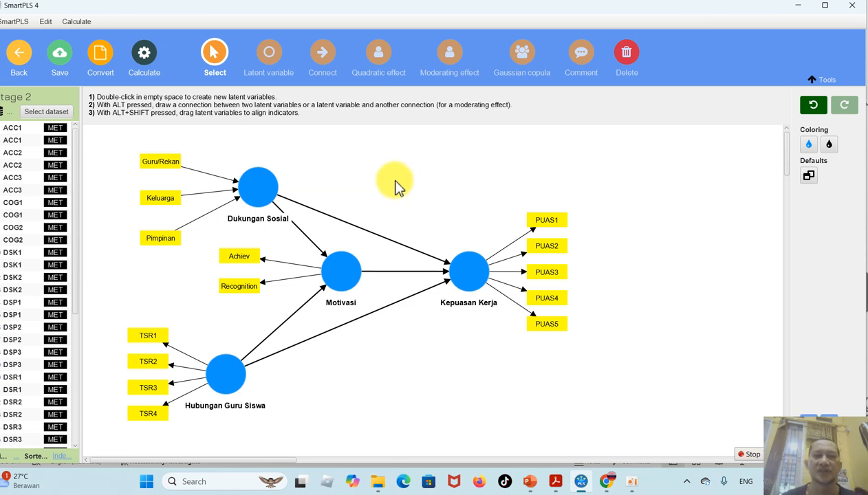
Close the stage 2 model, saving the changes, and open the disjoint1 model in the same project.
{"action": "left_click", "coordinate": [17, 53]}
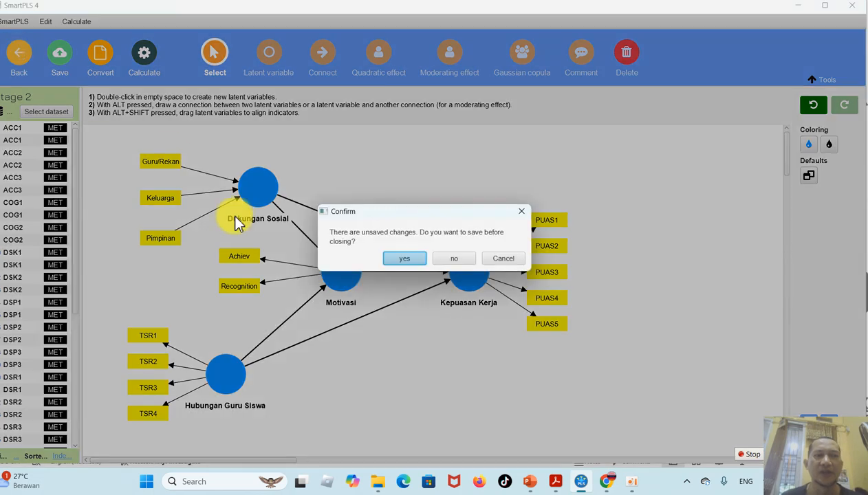
{"action": "left_click", "coordinate": [405, 259]}
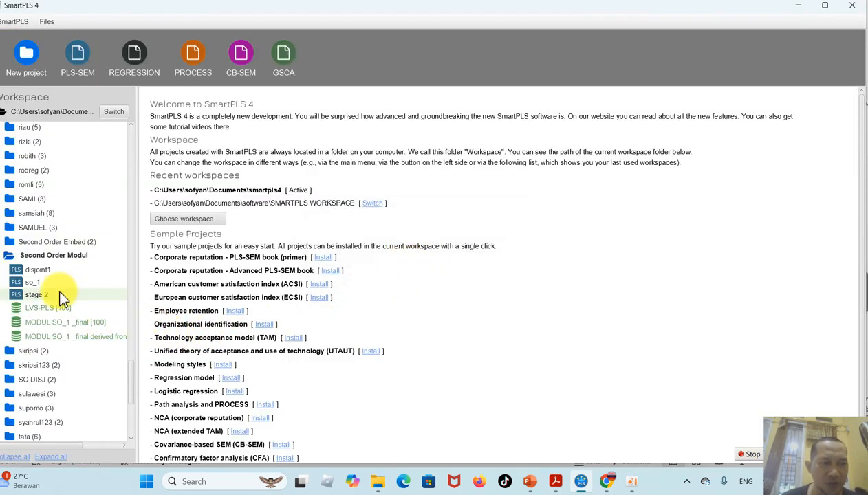
{"action": "double_click", "coordinate": [39, 270]}
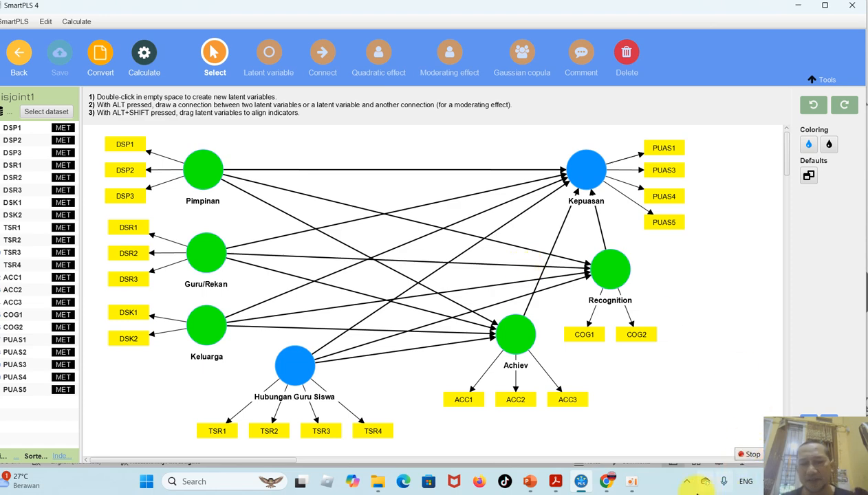
Switch to PowerPoint and highlight the Embedded Two Stage Approach and Disjoint Two Stage Approach lines in yellow.
{"action": "left_click", "coordinate": [531, 483]}
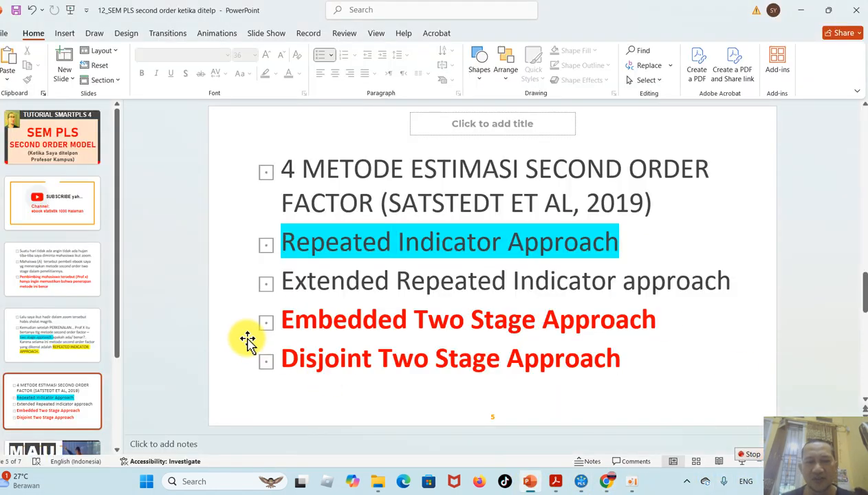
{"action": "left_click_drag", "start_coordinate": [285, 321], "coordinate": [601, 353]}
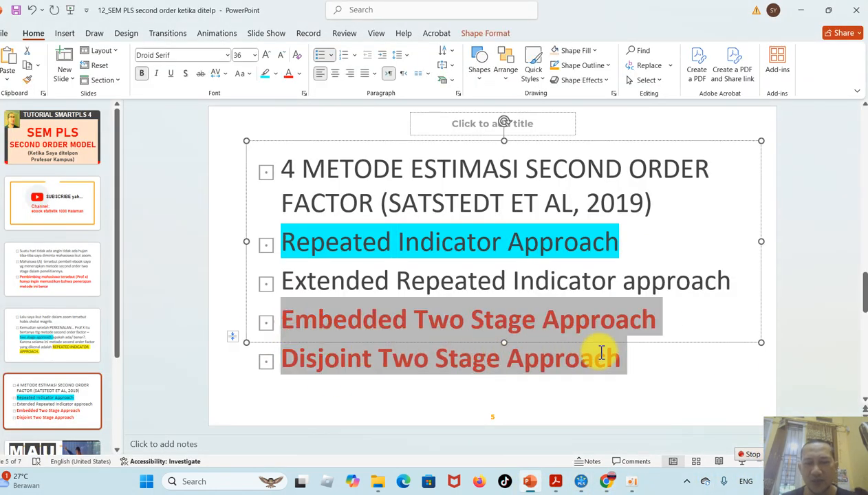
{"action": "left_click", "coordinate": [275, 74]}
{"action": "left_click", "coordinate": [270, 115]}
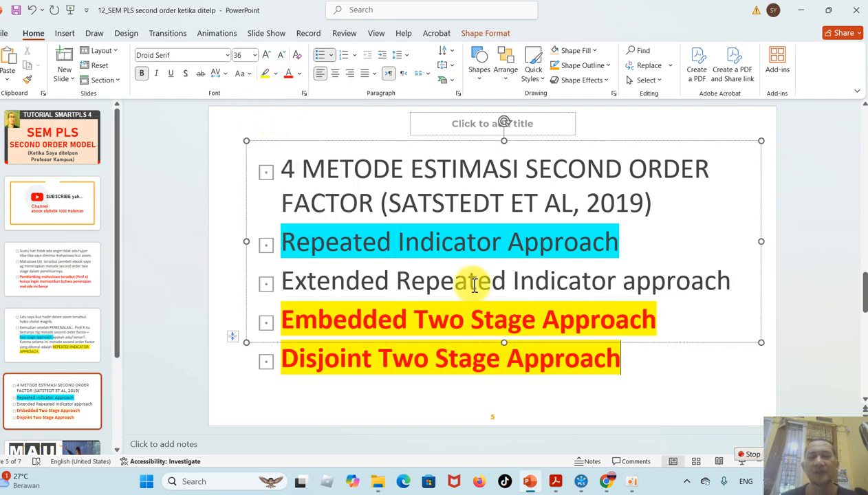
{"action": "left_click", "coordinate": [830, 249]}
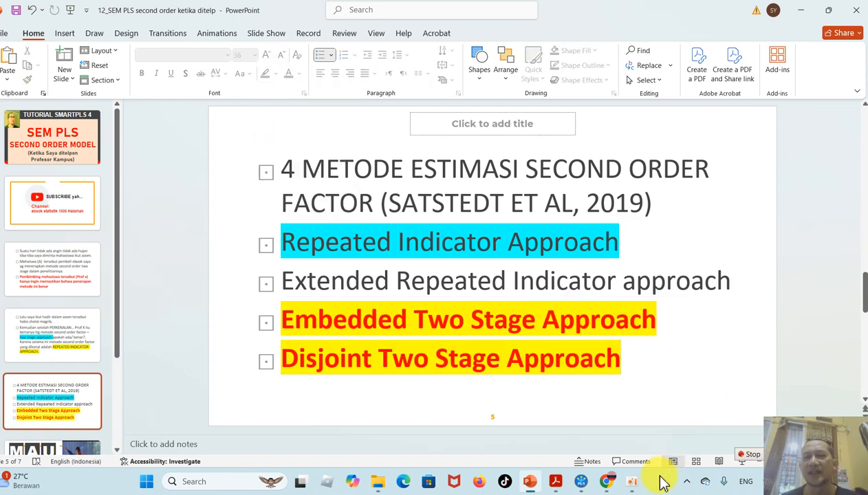
View the disjoint1 model in SmartPLS, and find the recommendation on two-stage approaches in 12_pls sem most wanted.pdf in Acrobat.
{"action": "left_click", "coordinate": [583, 483]}
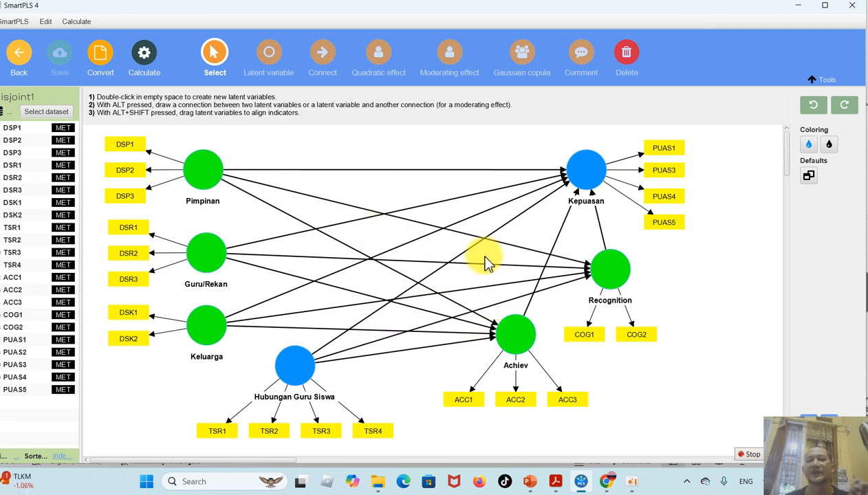
{"action": "mouse_move", "coordinate": [557, 483]}
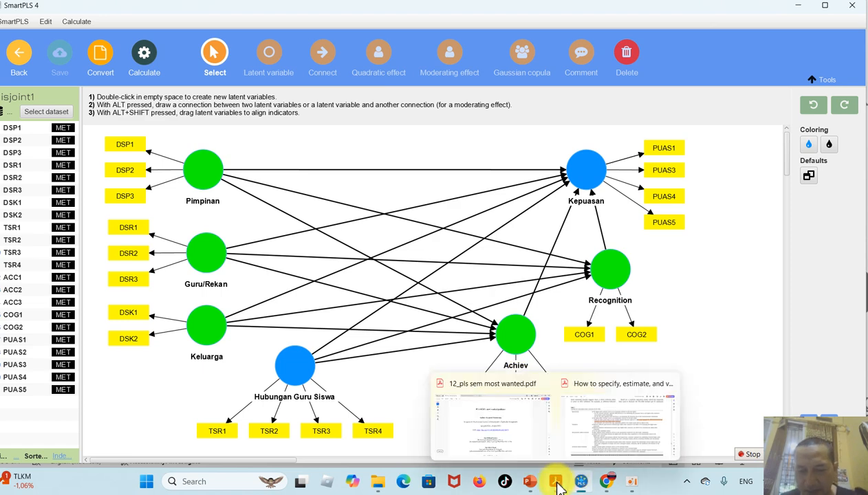
{"action": "left_click", "coordinate": [526, 433]}
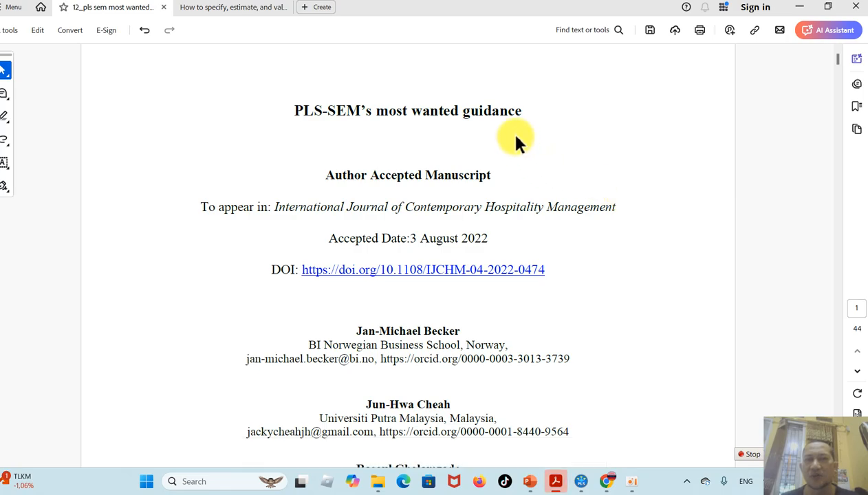
{"action": "scroll", "coordinate": [858, 387], "scroll_direction": "down", "scroll_amount": 20}
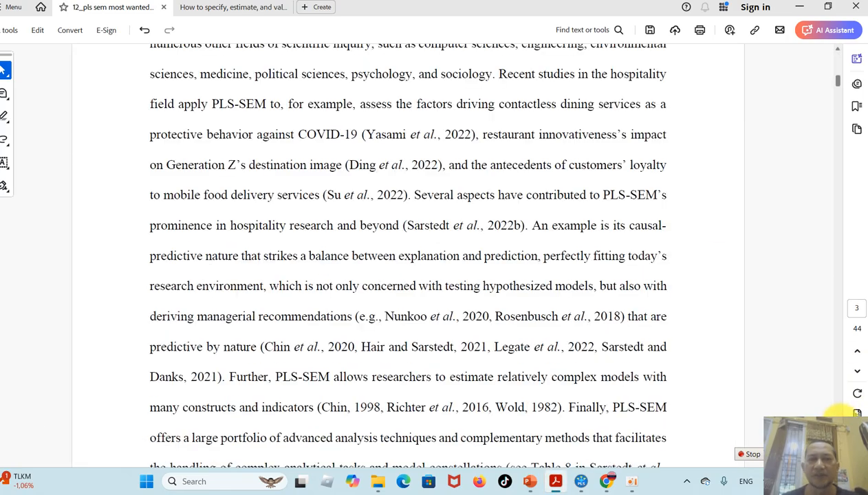
{"action": "scroll", "coordinate": [841, 413], "scroll_direction": "down", "scroll_amount": 20}
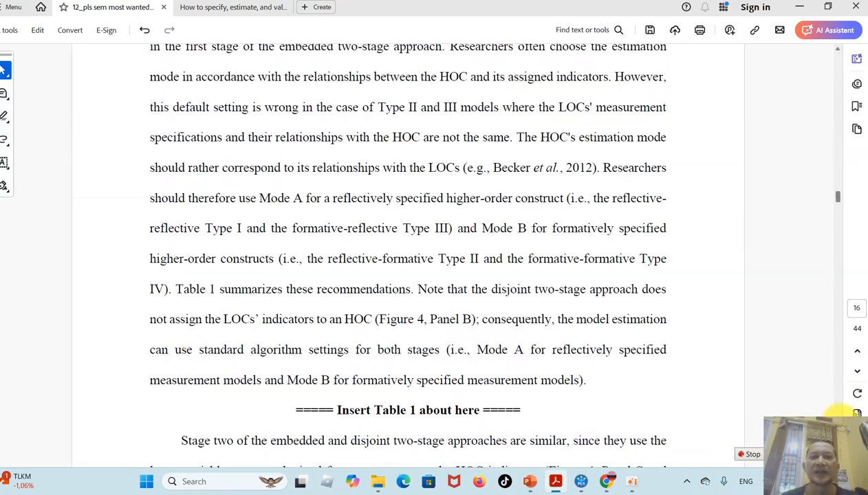
{"action": "scroll", "coordinate": [840, 413], "scroll_direction": "down", "scroll_amount": 5}
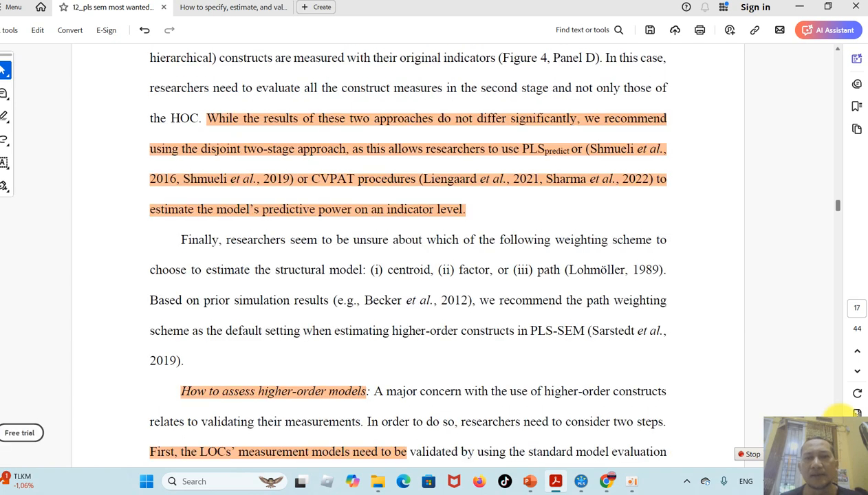
{"action": "left_click", "coordinate": [195, 189]}
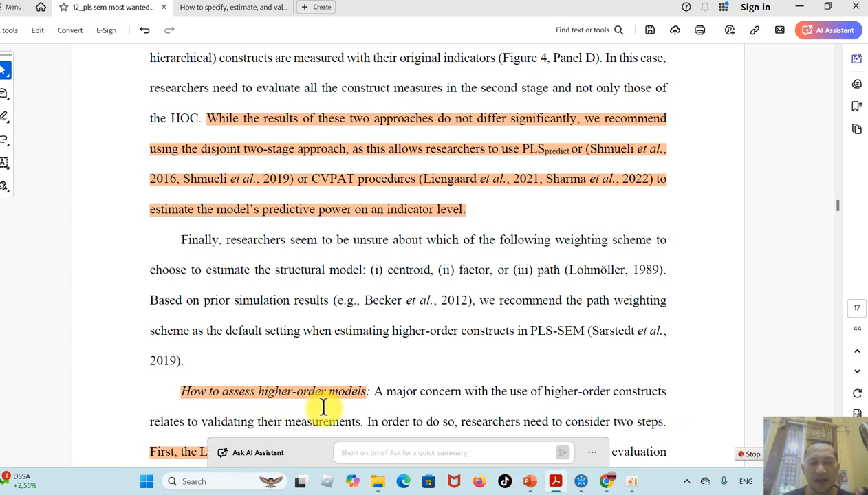
Read the section on how to assess higher-order models, including the highlighted note on the repeated indicators approach.
{"action": "scroll", "coordinate": [666, 256], "scroll_direction": "down", "scroll_amount": 1}
{"action": "scroll", "coordinate": [667, 256], "scroll_direction": "down", "scroll_amount": 10}
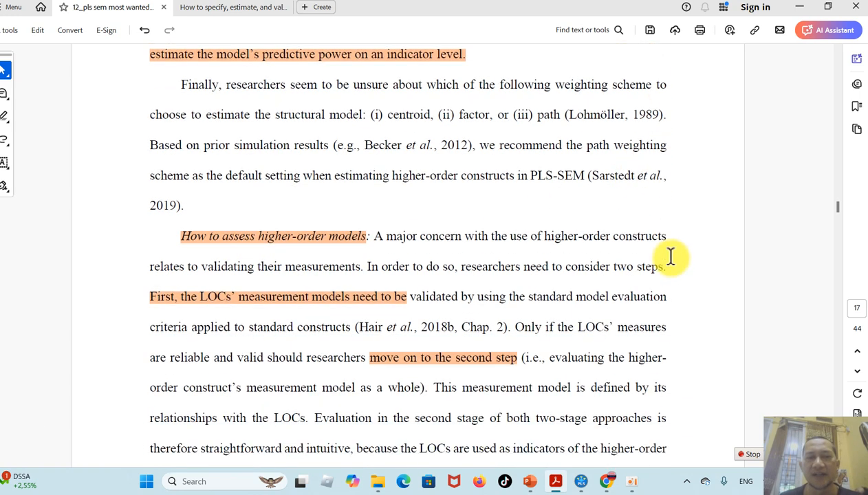
{"action": "scroll", "coordinate": [673, 266], "scroll_direction": "down", "scroll_amount": 8}
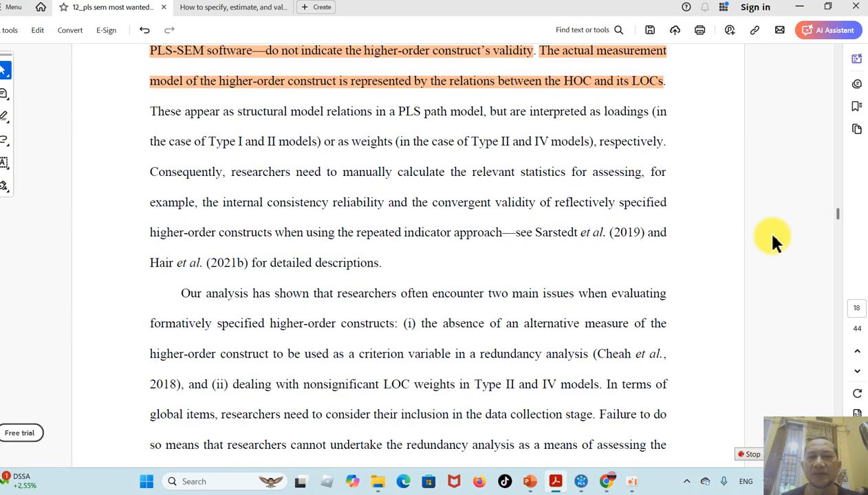
{"action": "scroll", "coordinate": [775, 241], "scroll_direction": "down", "scroll_amount": 4}
{"action": "scroll", "coordinate": [768, 244], "scroll_direction": "up", "scroll_amount": 3}
{"action": "scroll", "coordinate": [768, 247], "scroll_direction": "up", "scroll_amount": 10}
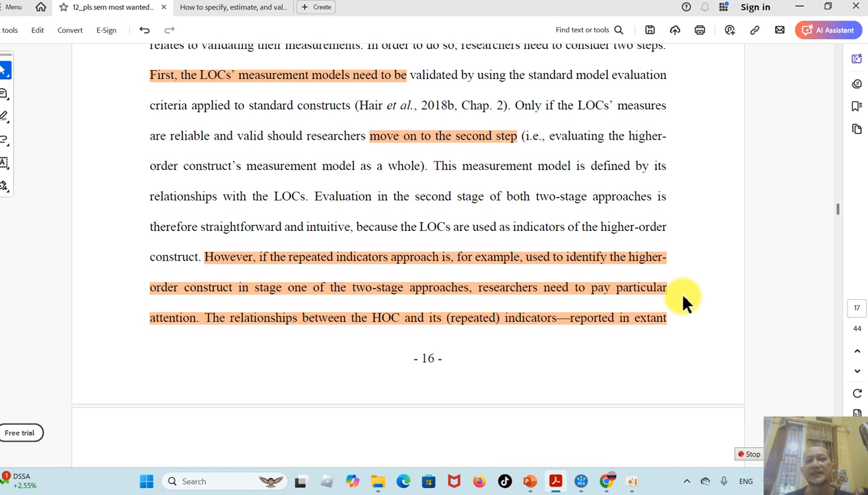
Return to PowerPoint and show the two closing slides, ending on the 1800 HALAMAN BISA OLAH DATA SENDIRI slide.
{"action": "left_click", "coordinate": [530, 481]}
{"action": "scroll", "coordinate": [553, 391], "scroll_direction": "down", "scroll_amount": 1}
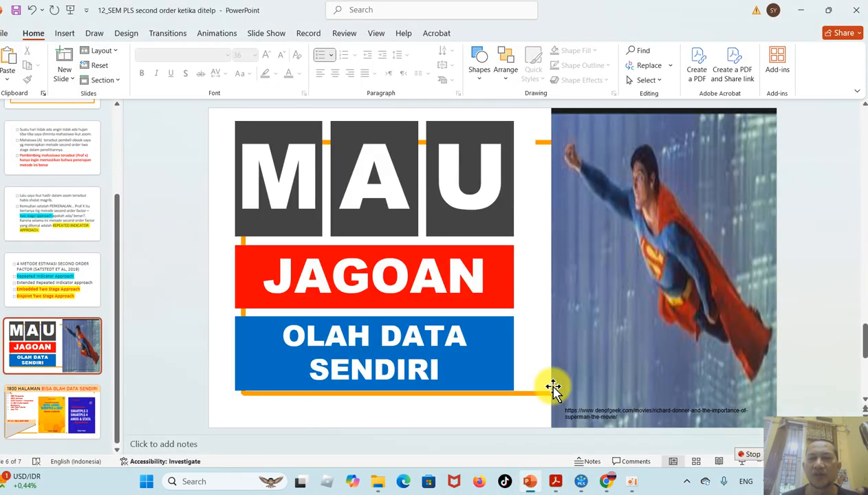
{"action": "scroll", "coordinate": [553, 391], "scroll_direction": "down", "scroll_amount": 1}
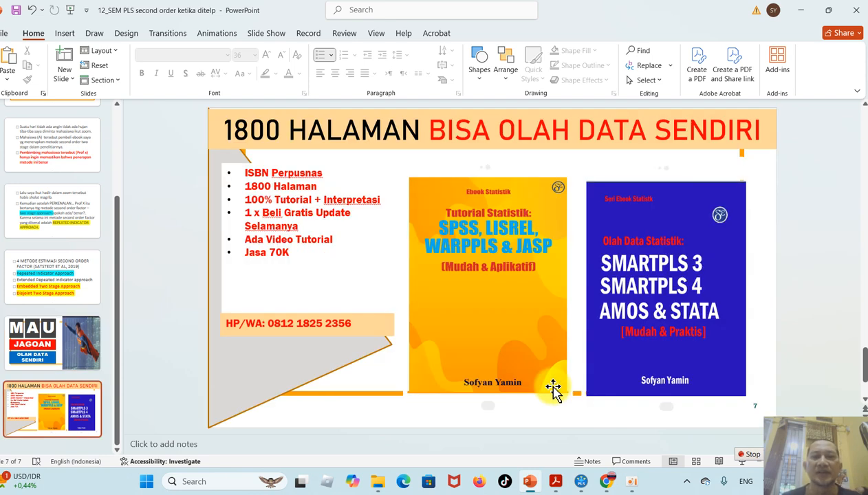